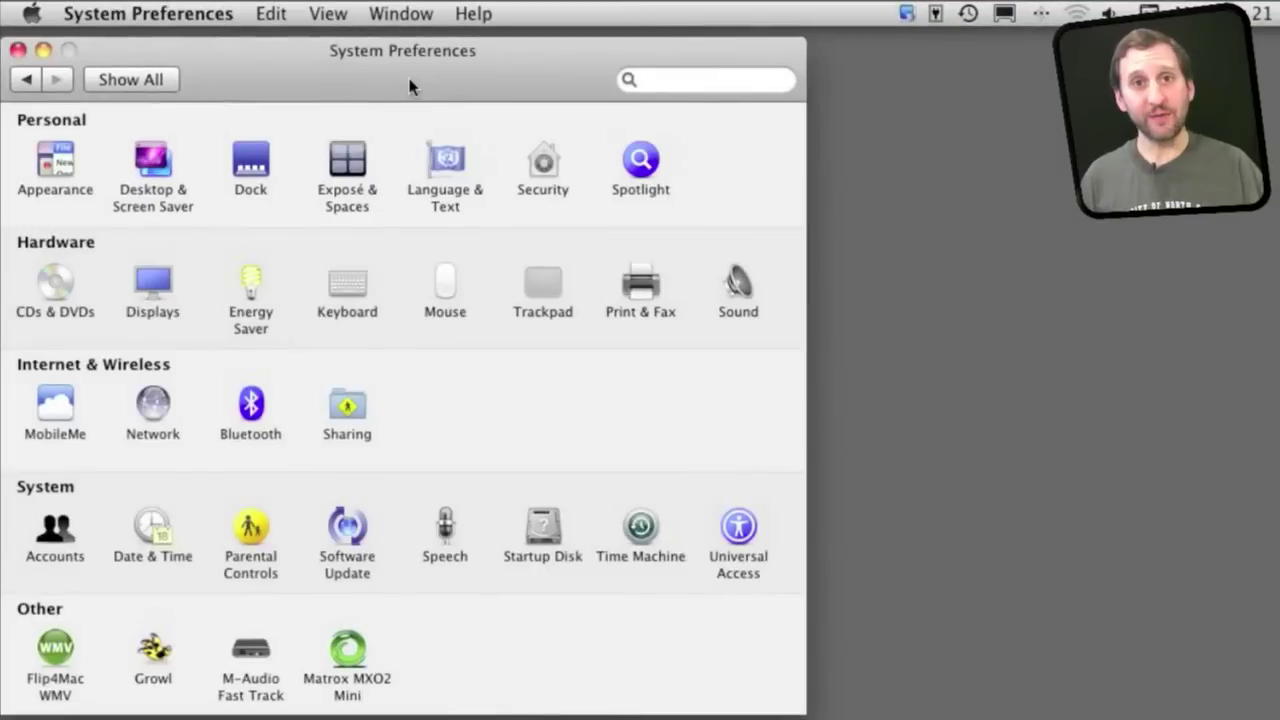
# Turn Universal Access Zoom on, then test zooming in with Option-Command-= and out with Option-Command--.
pyautogui.click(737, 530)
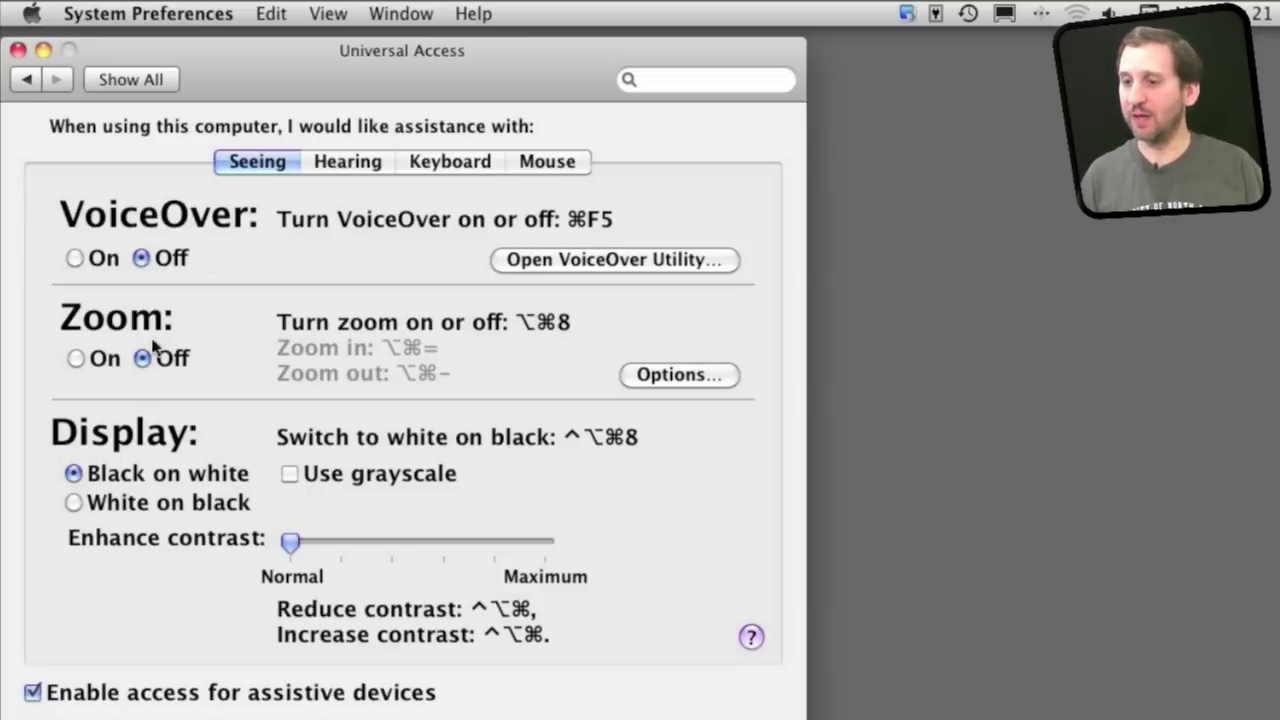
pyautogui.click(76, 360)
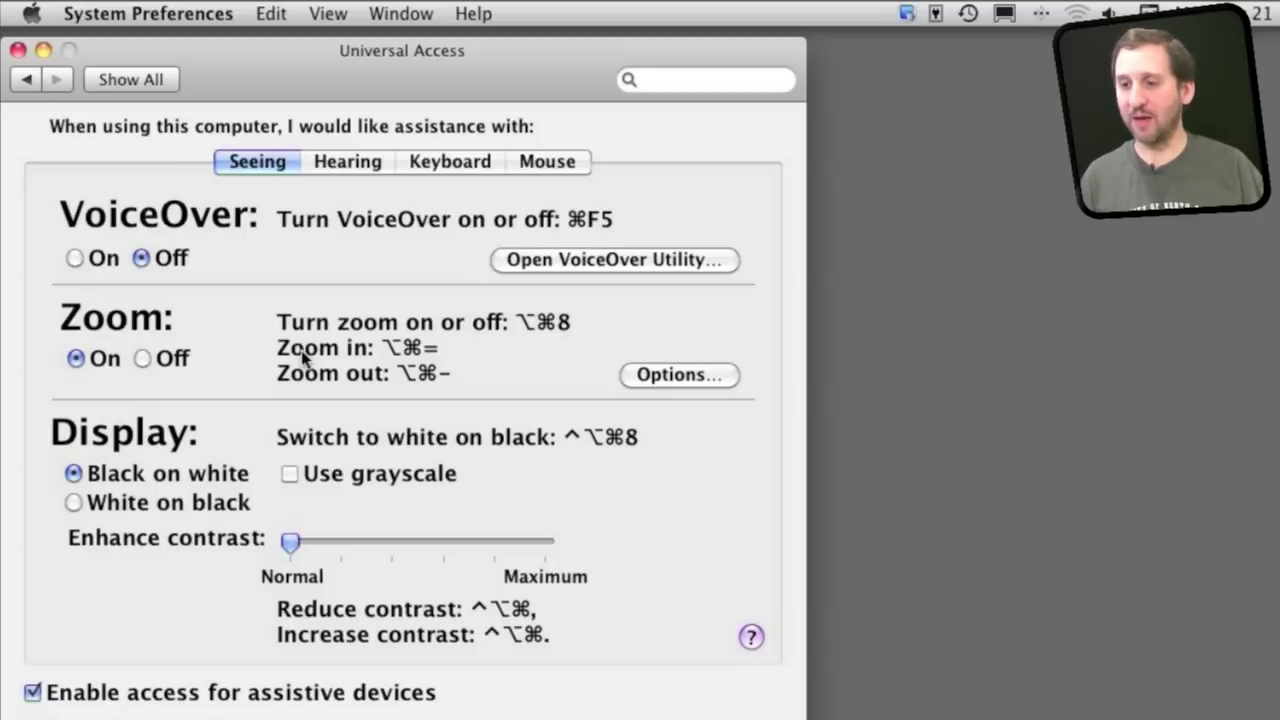
pyautogui.press('alt+super+equal')
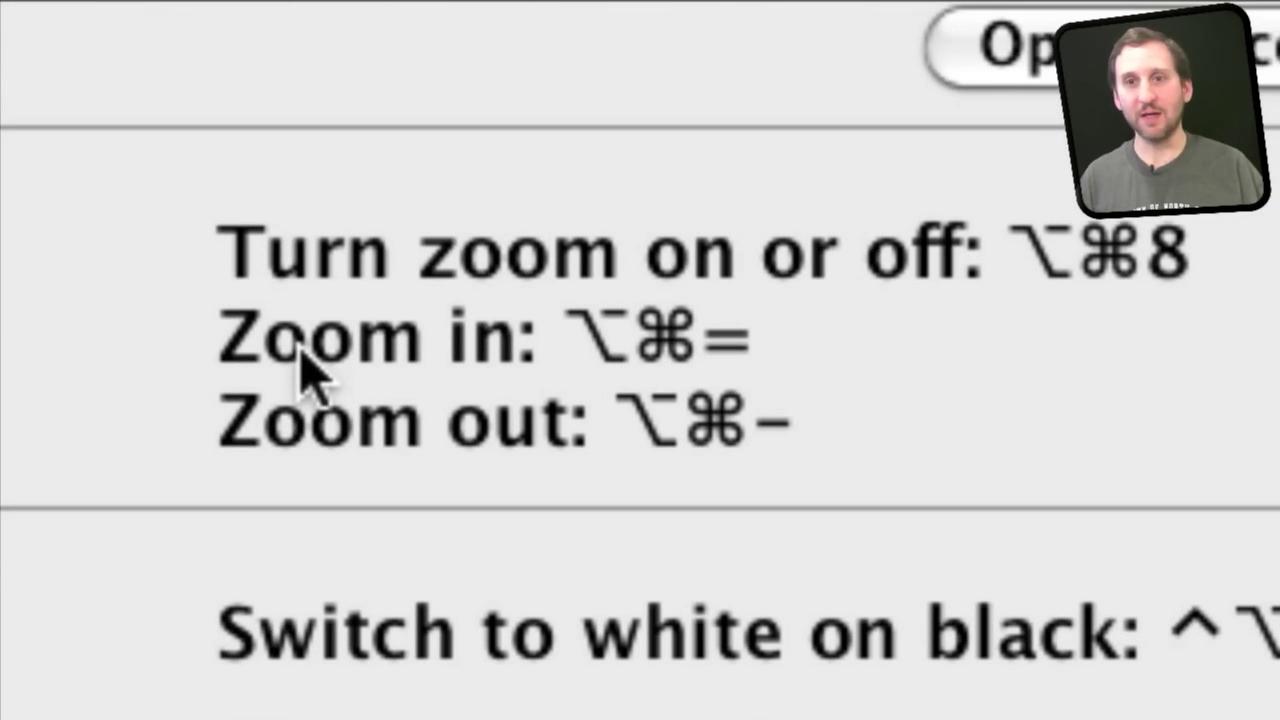
pyautogui.press('alt+super+minus')
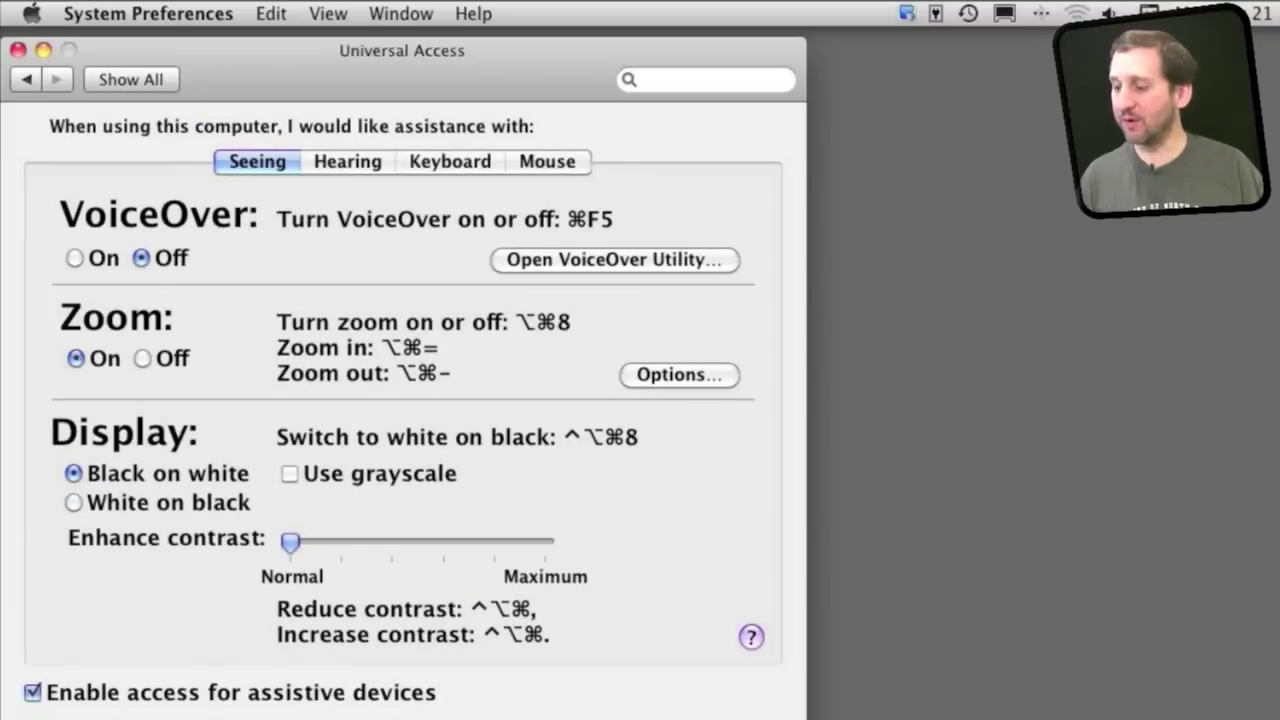
pyautogui.press('super+Tab')
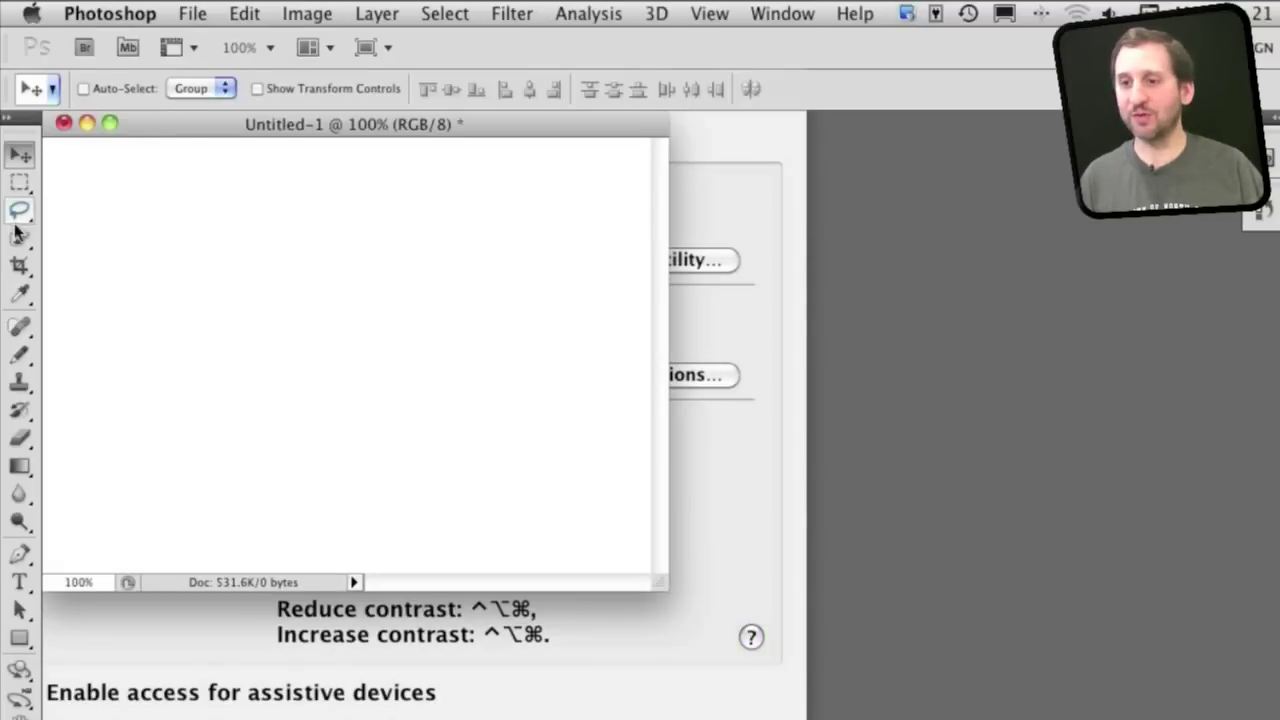
# Draw a freehand Pencil scribble on the blank Untitled-1 canvas.
pyautogui.click(20, 354)
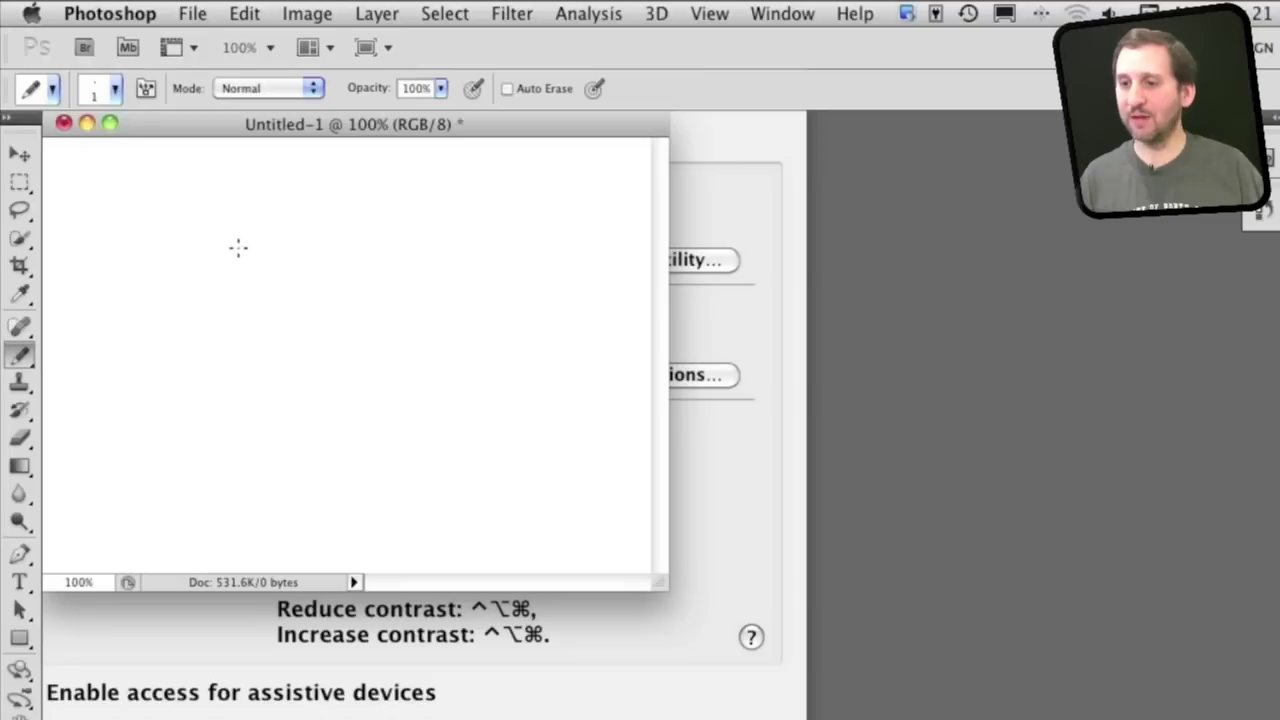
pyautogui.moveTo(239, 258)
pyautogui.mouseDown()
pyautogui.moveTo(266, 254)
pyautogui.moveTo(275, 278)
pyautogui.moveTo(262, 256)
pyautogui.moveTo(262, 268)
pyautogui.moveTo(294, 277)
pyautogui.mouseUp()
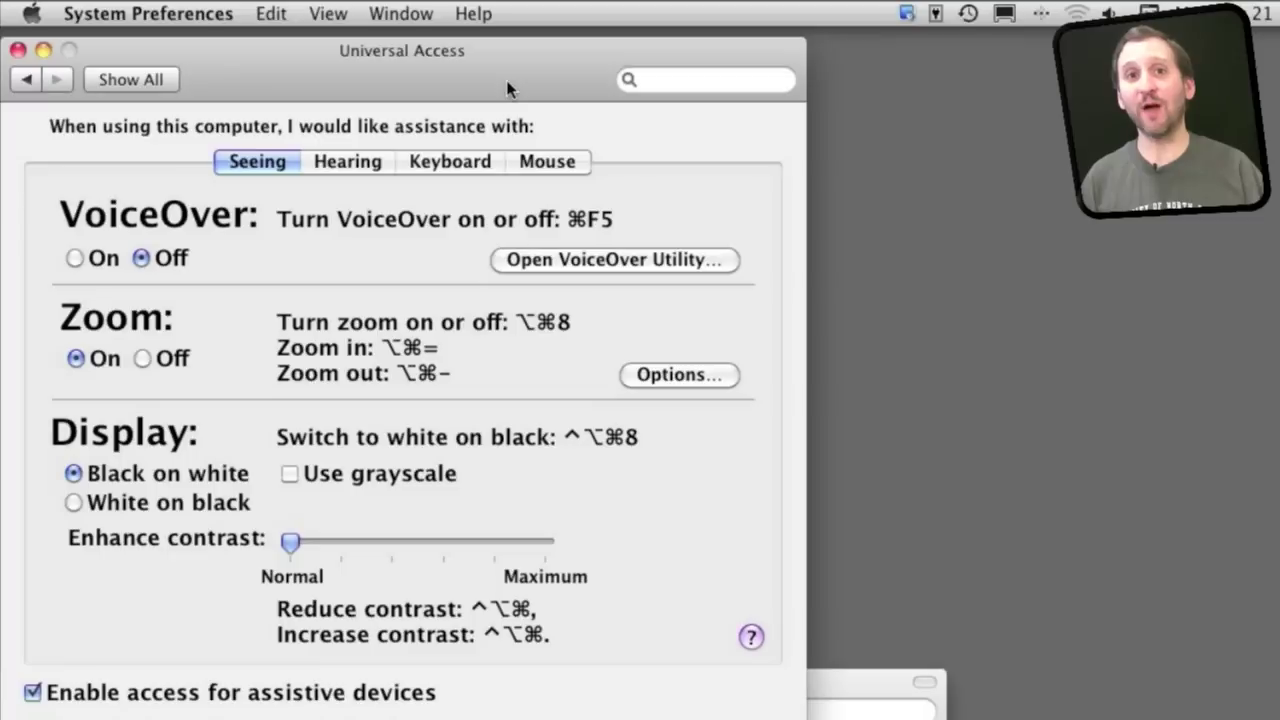
# On the Hearing tab, enable 'Flash the screen when an alert sound occurs'.
pyautogui.click(357, 165)
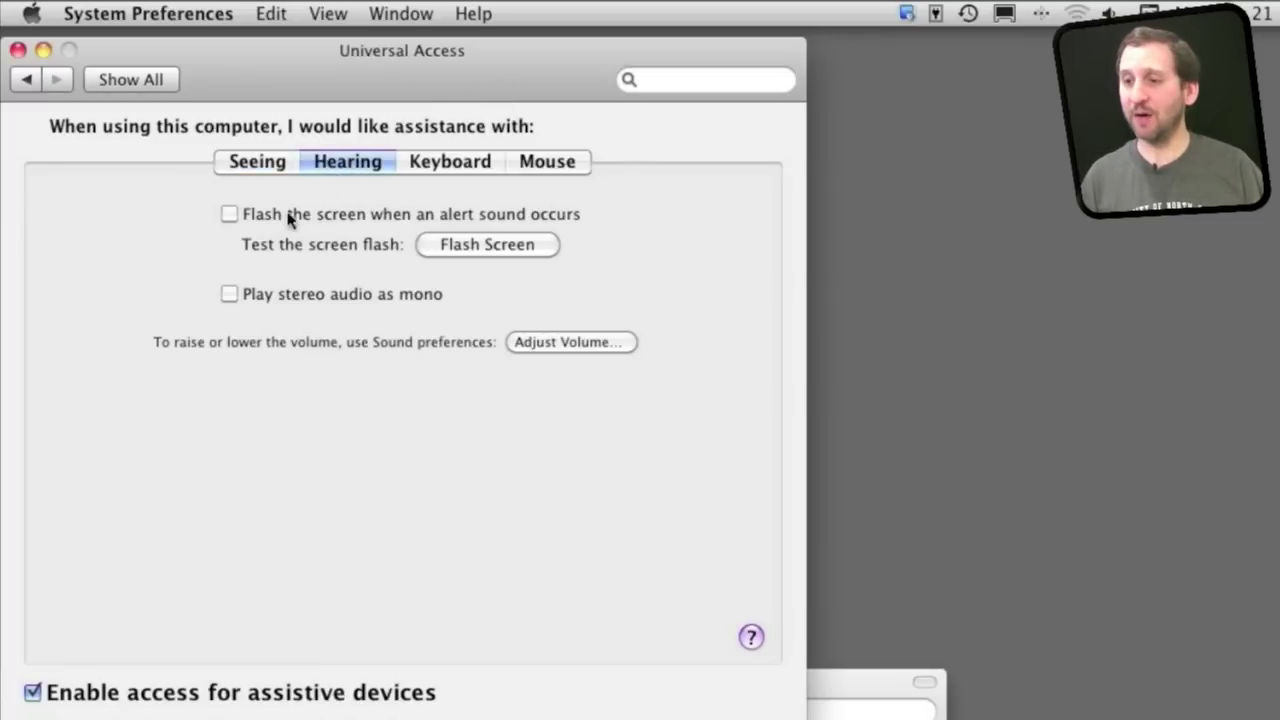
pyautogui.click(230, 215)
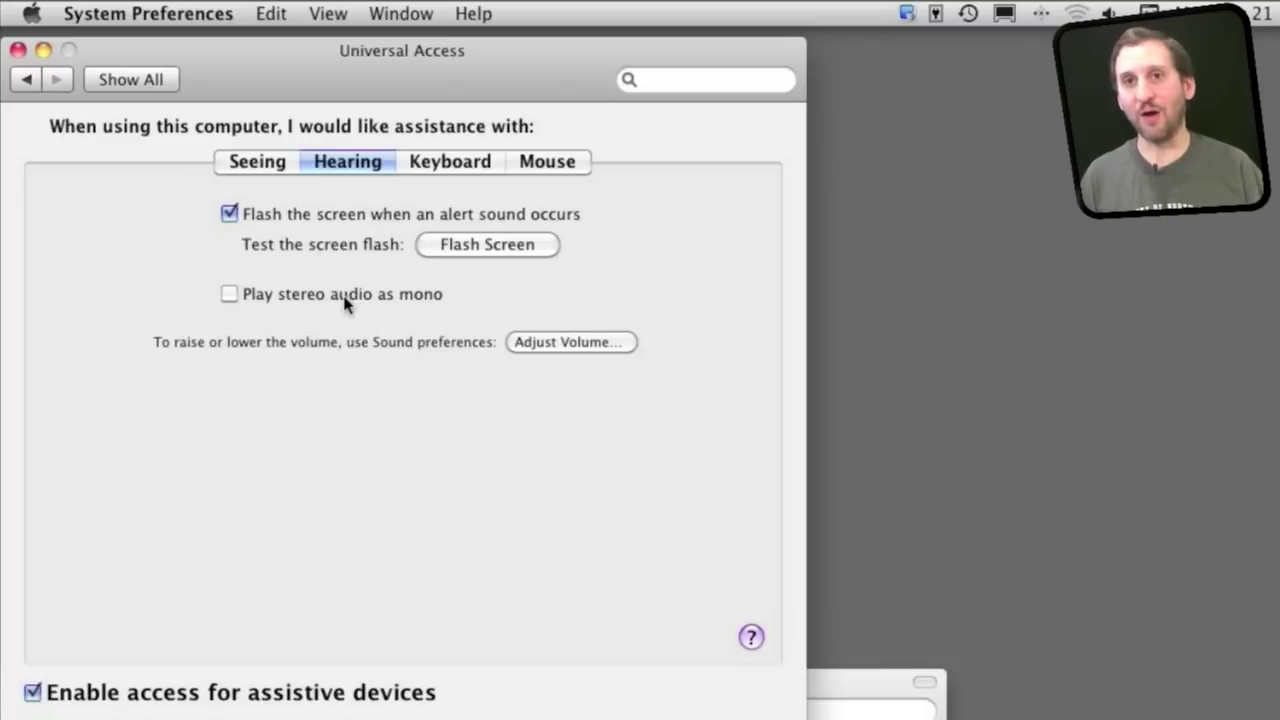
pyautogui.click(455, 161)
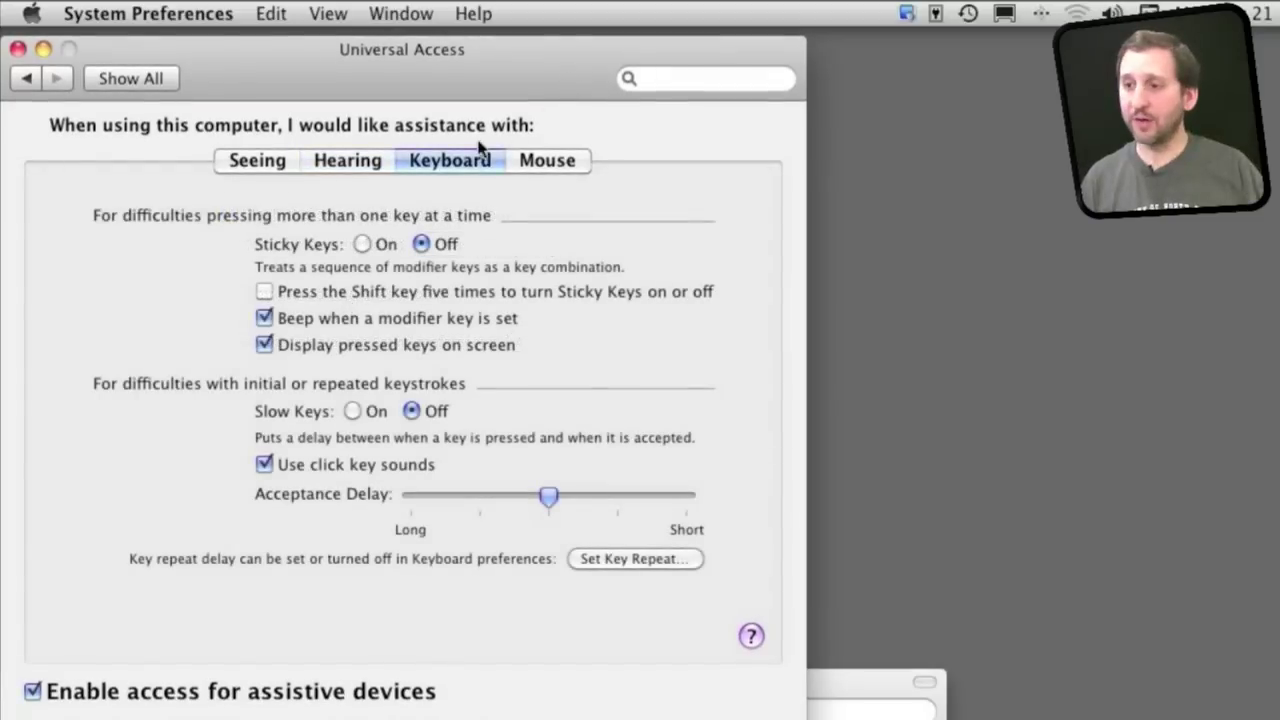
# Turn Sticky Keys on in the Keyboard settings.
pyautogui.click(362, 245)
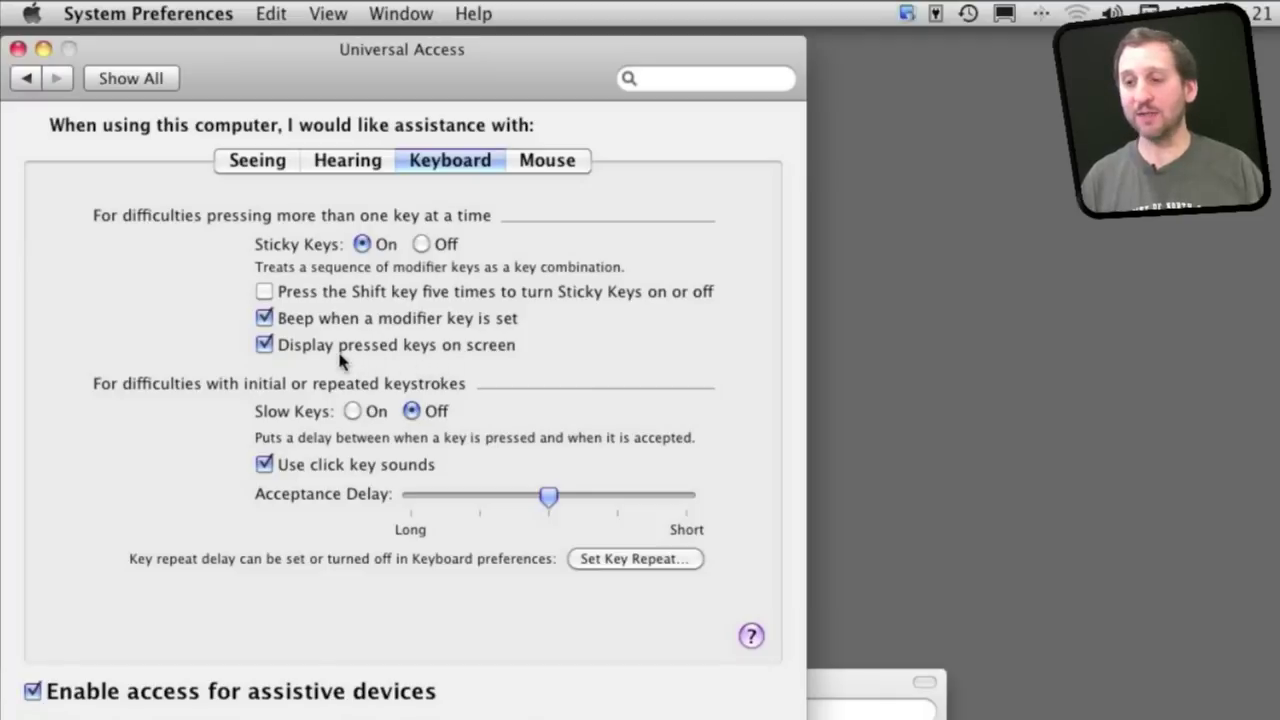
pyautogui.press('super+Tab')
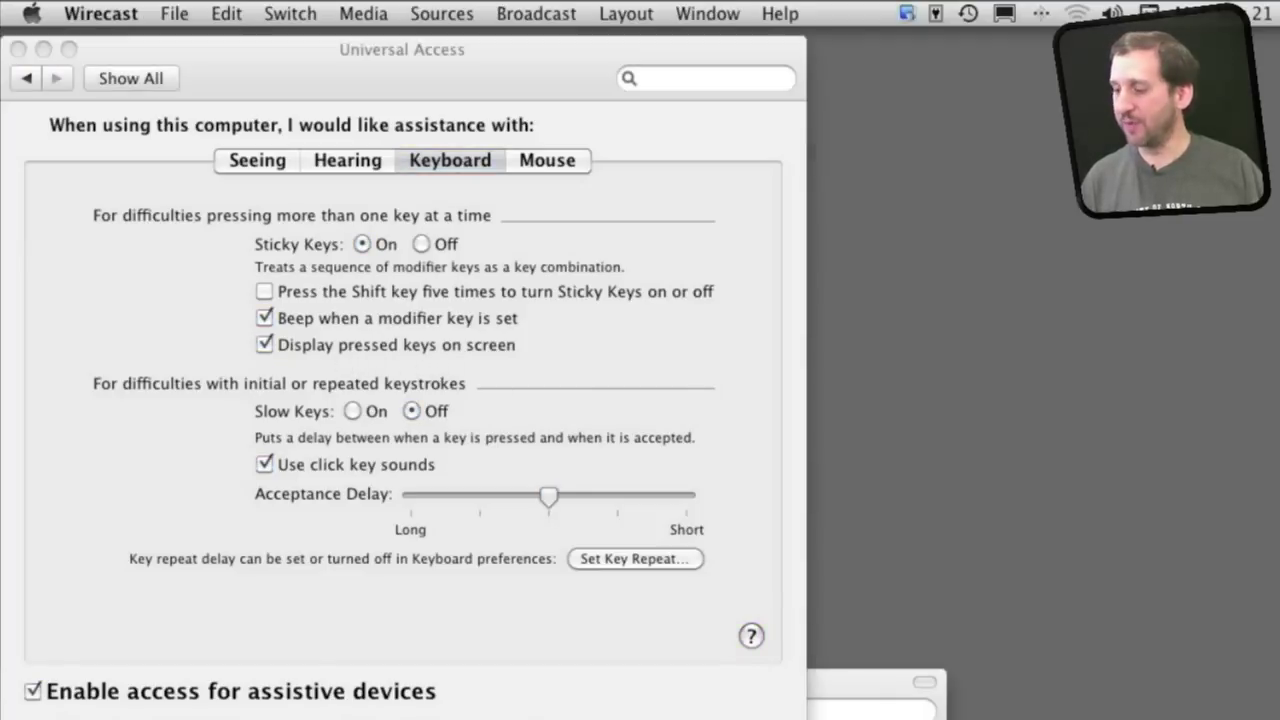
pyautogui.click(508, 78)
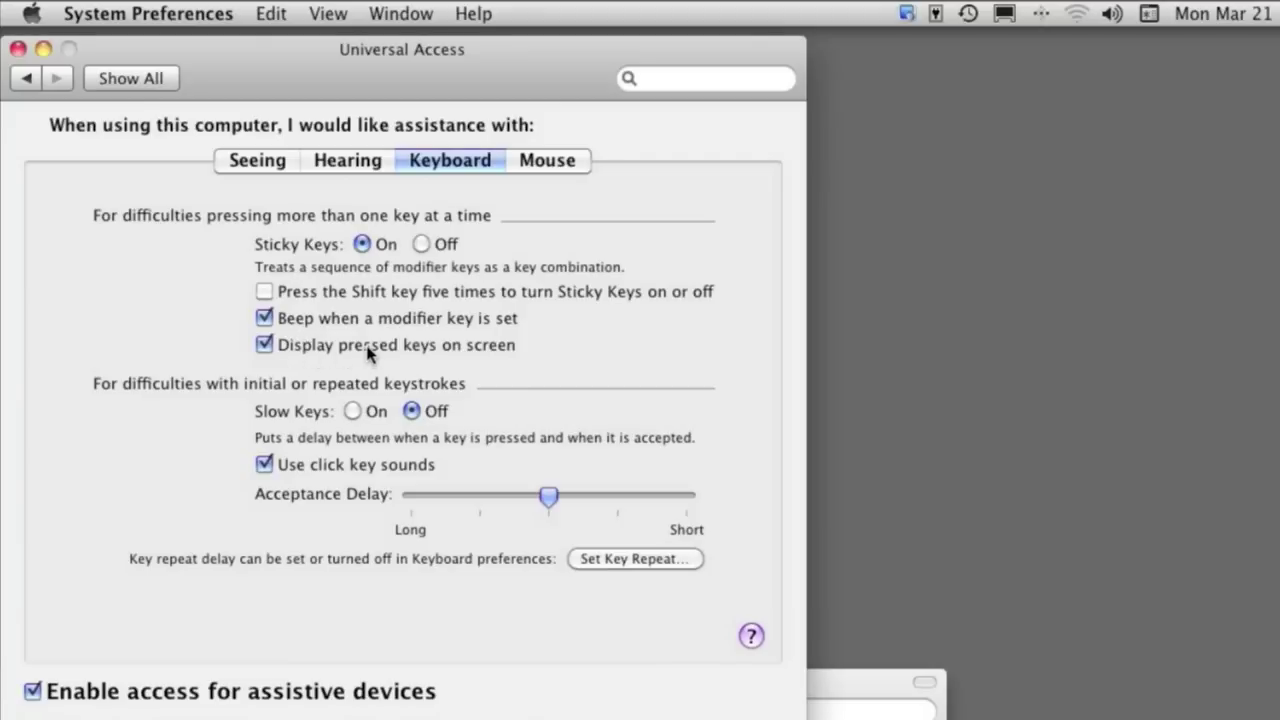
# Test Sticky Keys by latching and clearing Command, Option, Shift and Control.
pyautogui.press('super')
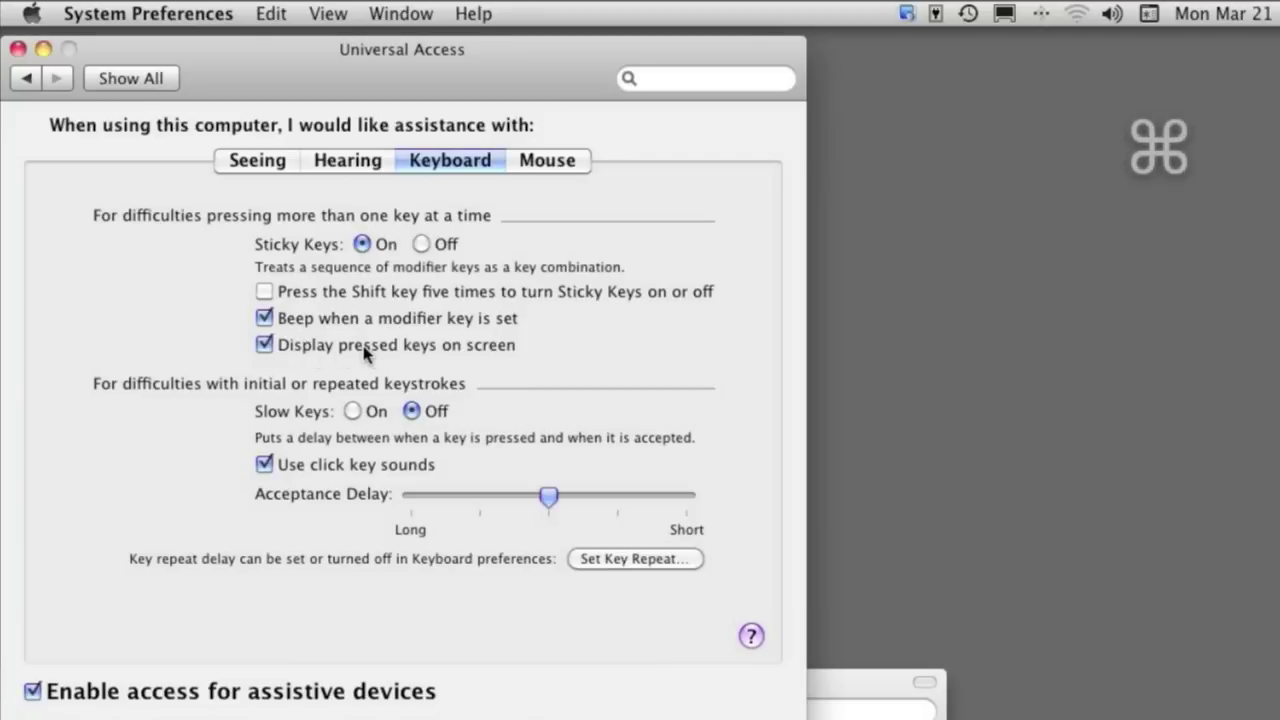
pyautogui.press('alt')
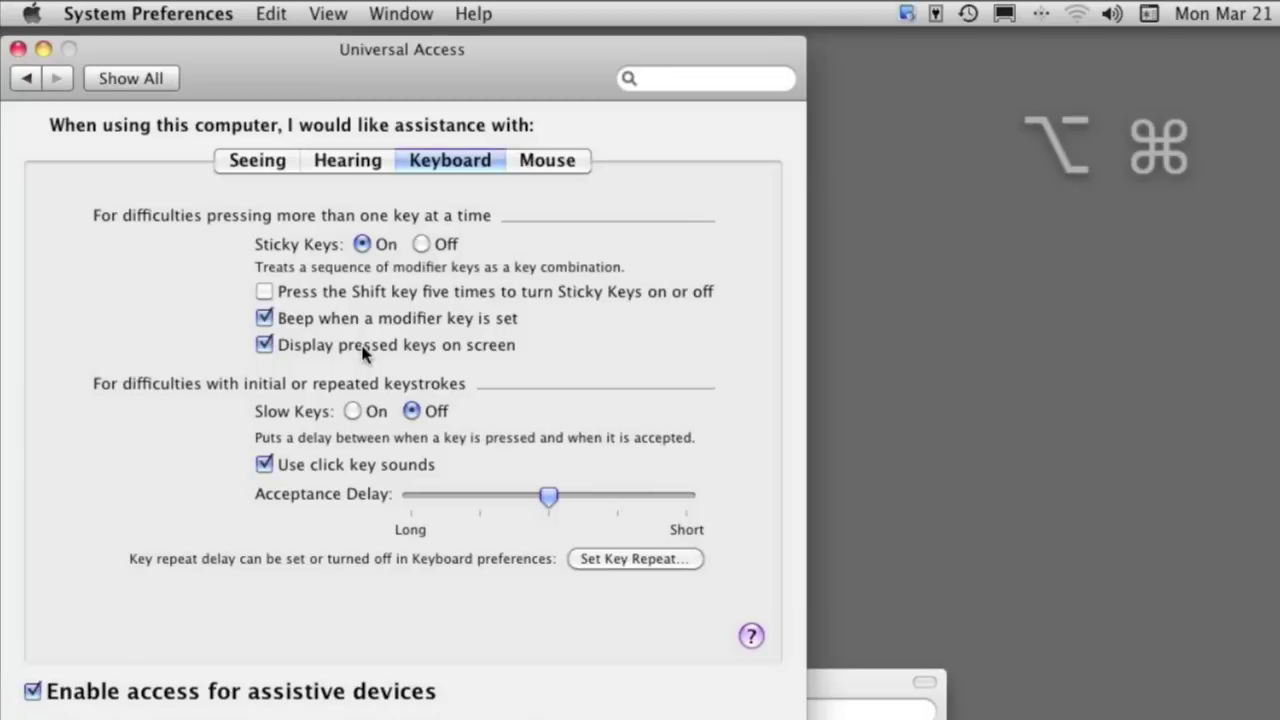
pyautogui.press('super')
pyautogui.press('super')
pyautogui.press('alt')
pyautogui.press('alt')
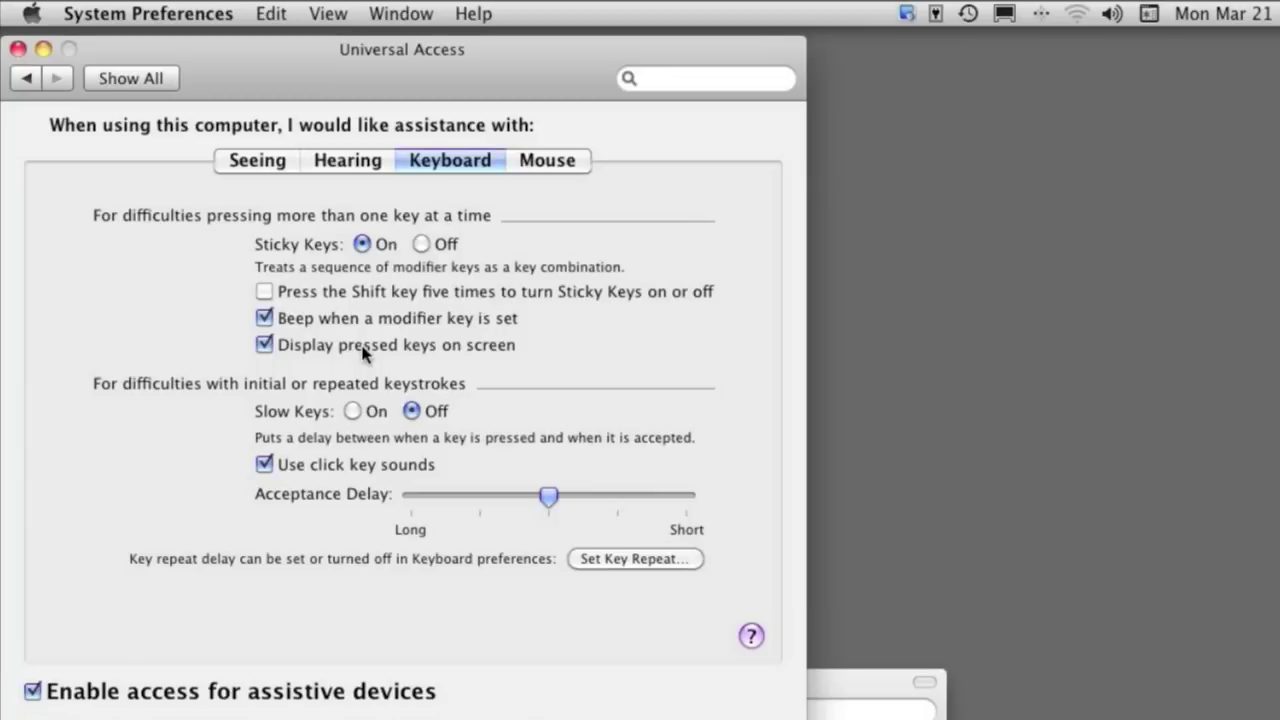
pyautogui.press('shift')
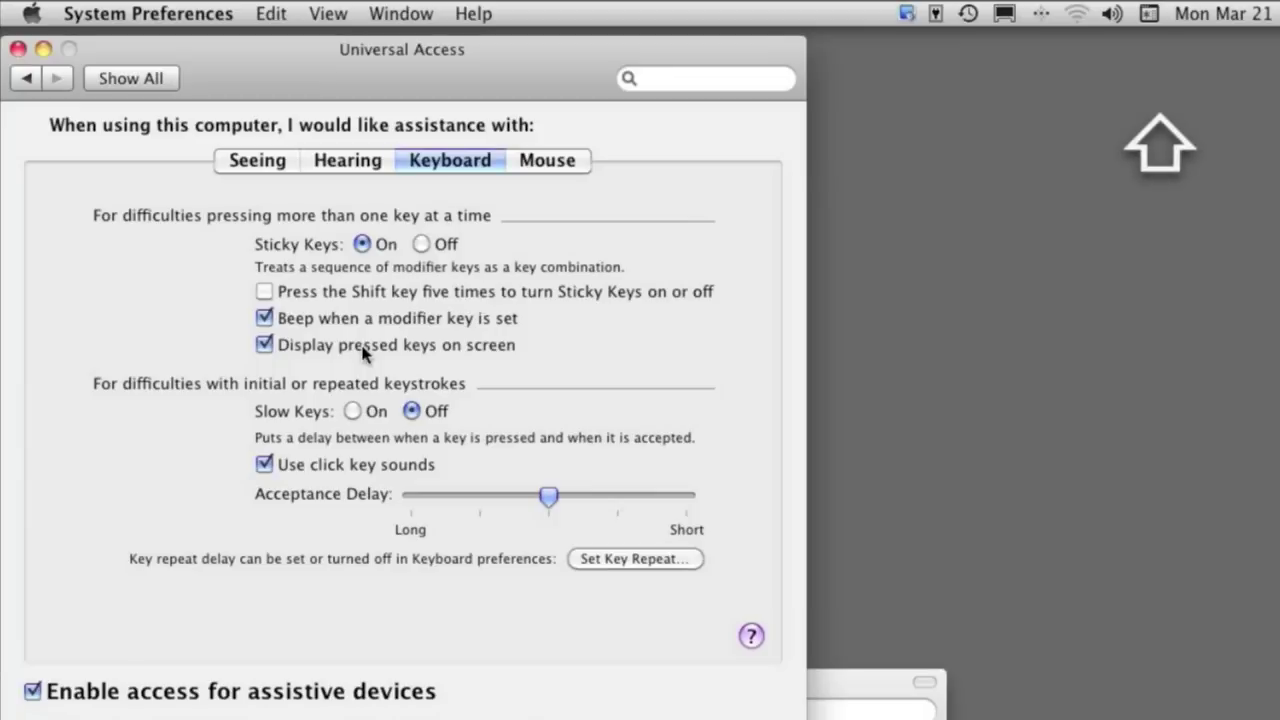
pyautogui.press('ctrl')
pyautogui.press('alt')
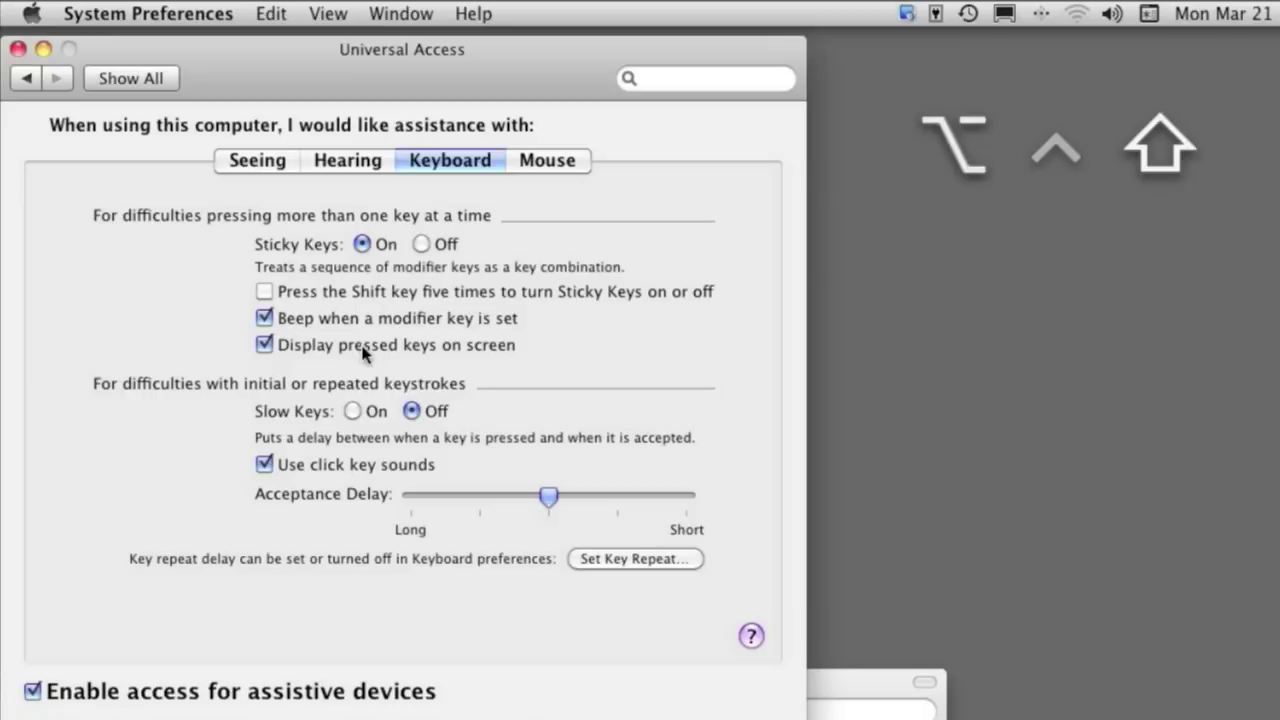
pyautogui.press('super')
pyautogui.press('alt')
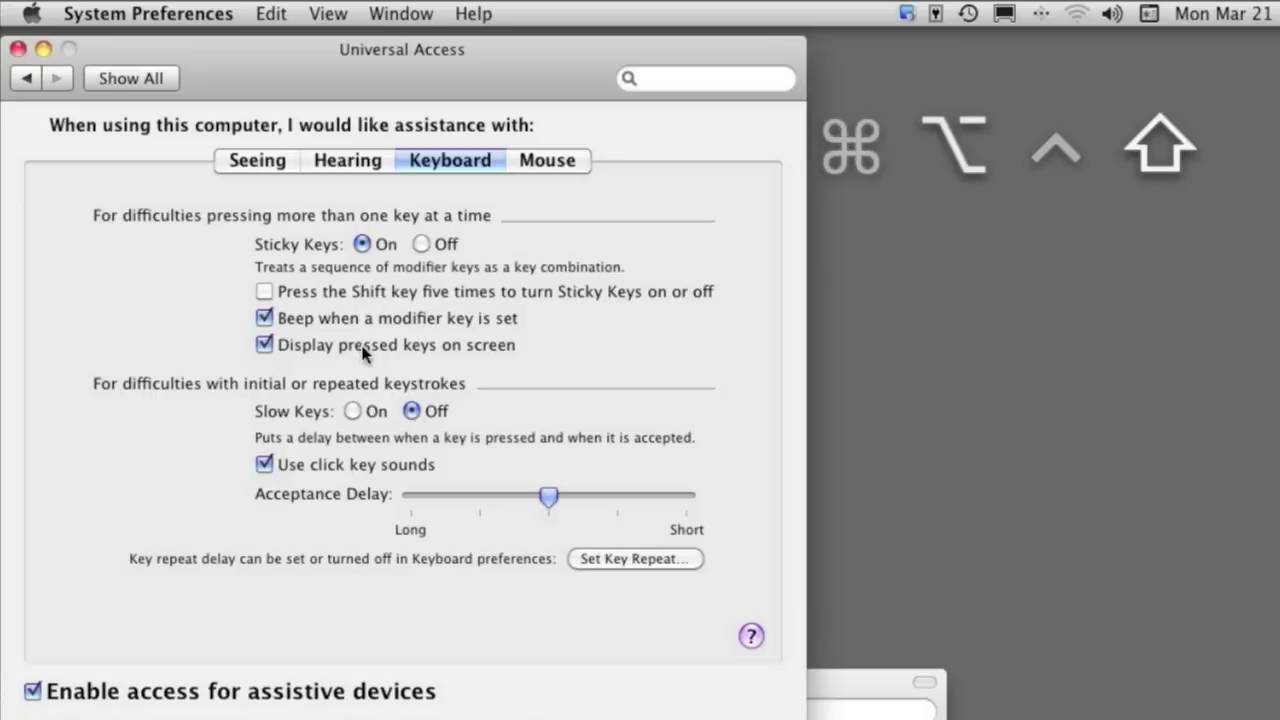
pyautogui.press('alt')
pyautogui.press('shift')
pyautogui.press('alt')
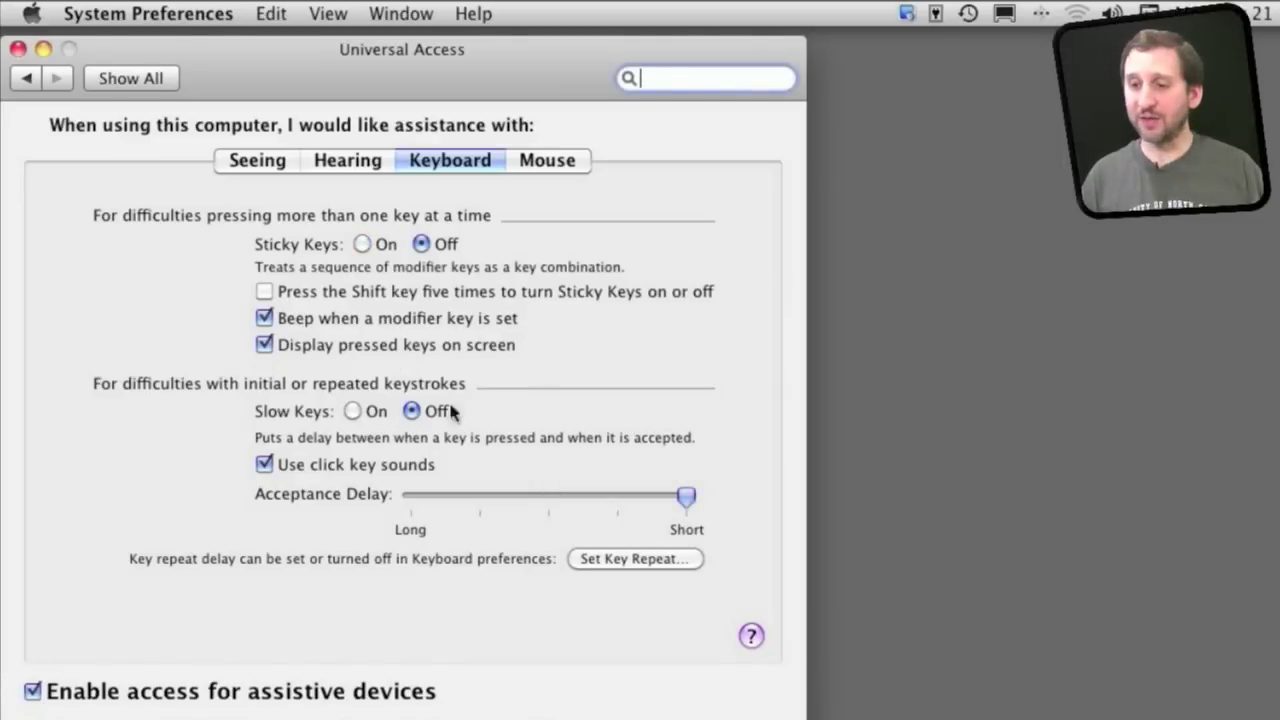
# Turn Slow Keys on and test it by typing 'The quick' in TextEdit.
pyautogui.click(353, 412)
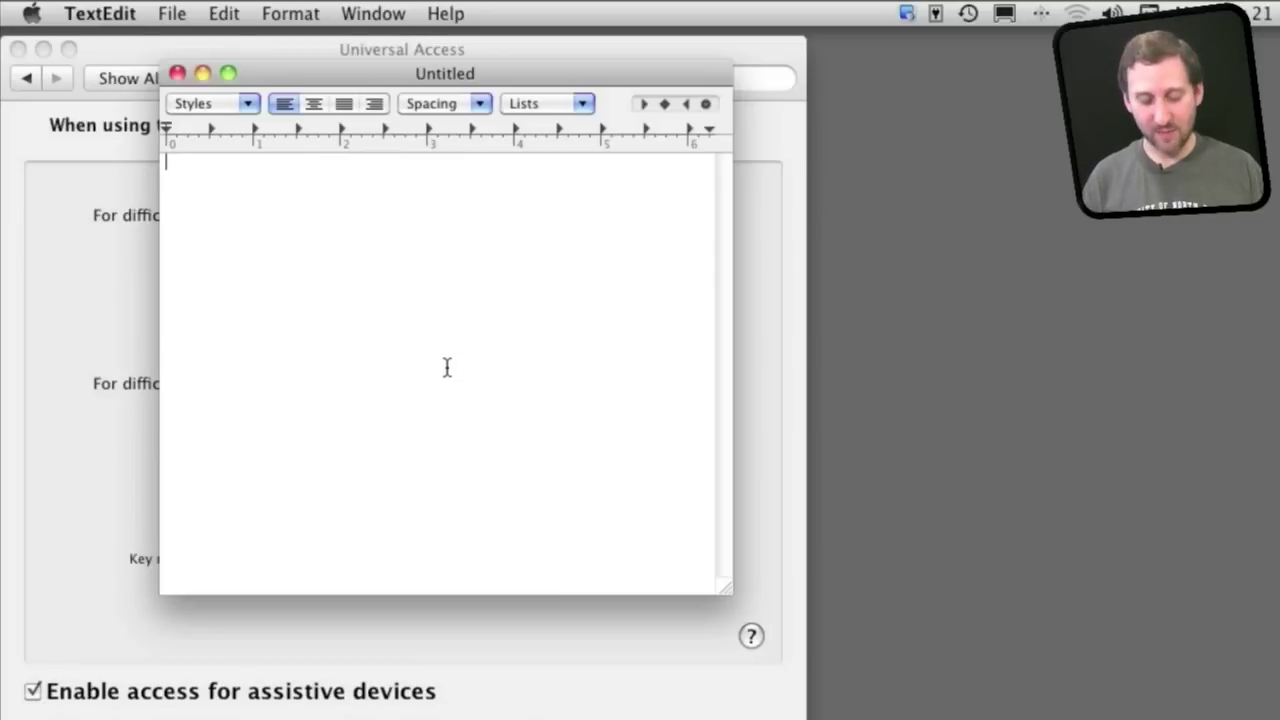
pyautogui.write('The quick')
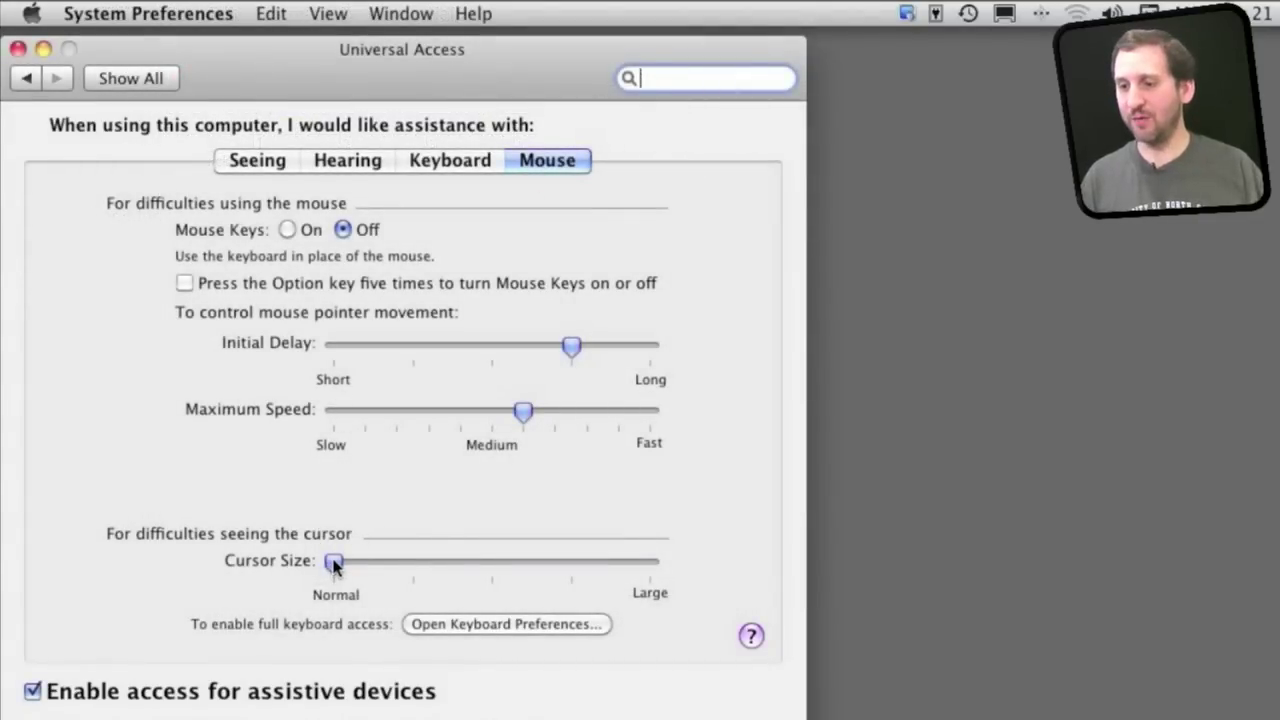
pyautogui.moveTo(333, 563); pyautogui.dragTo(665, 560)
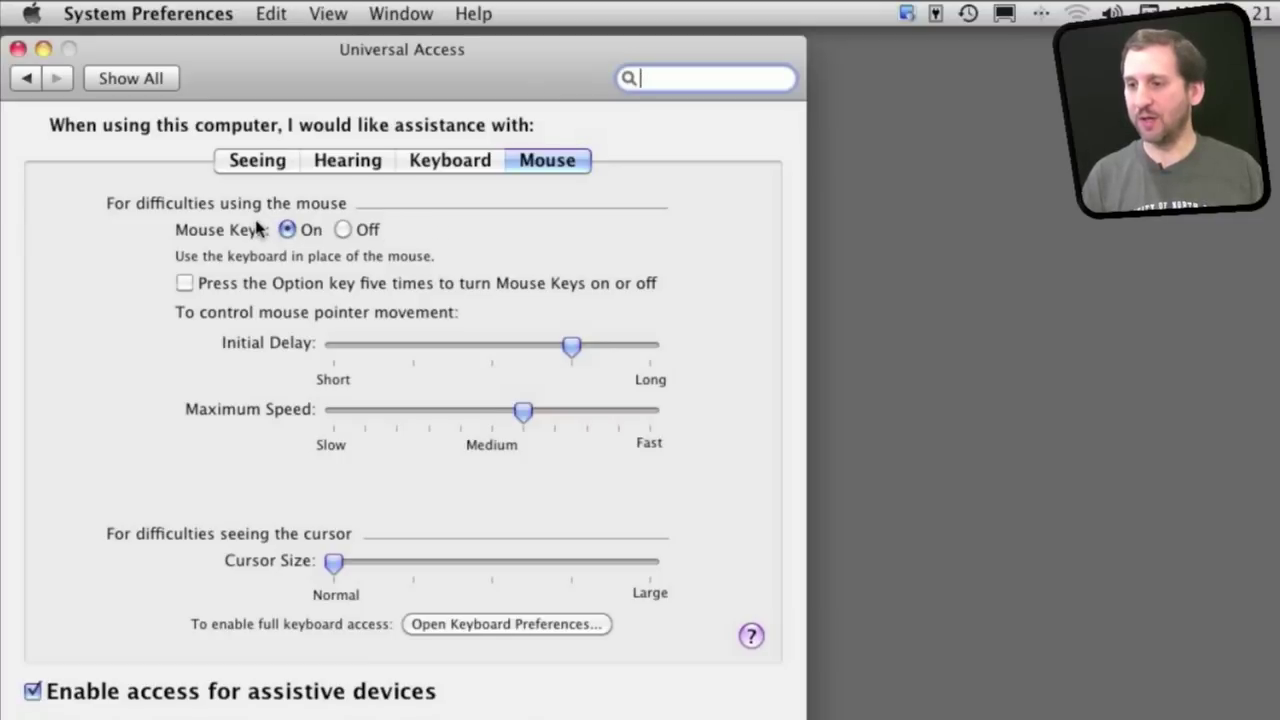
pyautogui.click(343, 231)
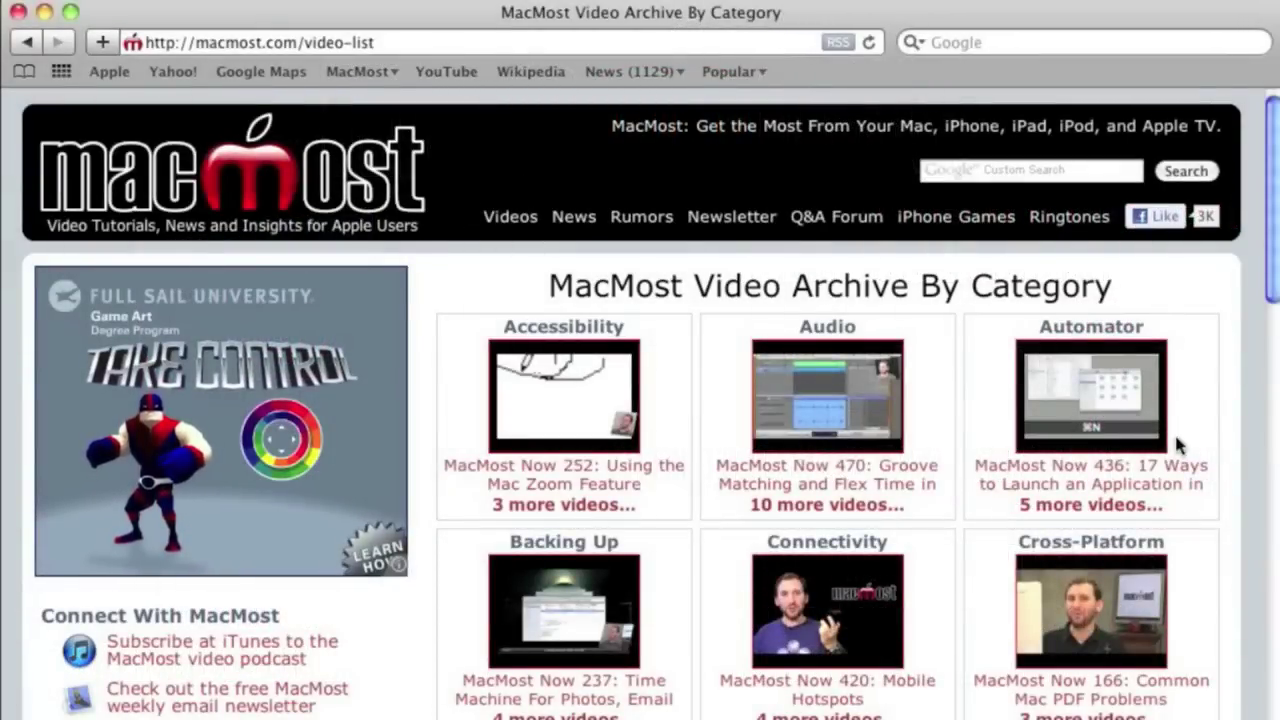
# Scroll the MacMost video archive down to the Graphics, Hardware and iCal categories.
pyautogui.scroll(-10, 1277, 270)
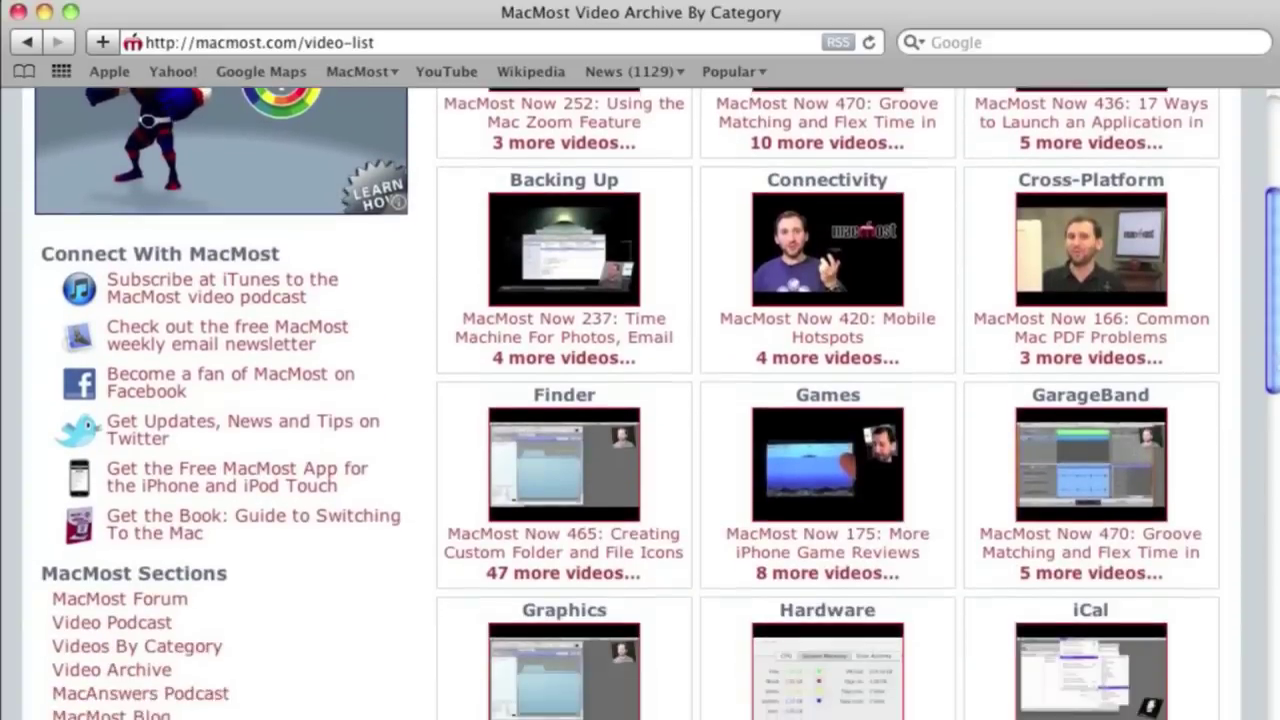
pyautogui.scroll(-6, 1277, 270)
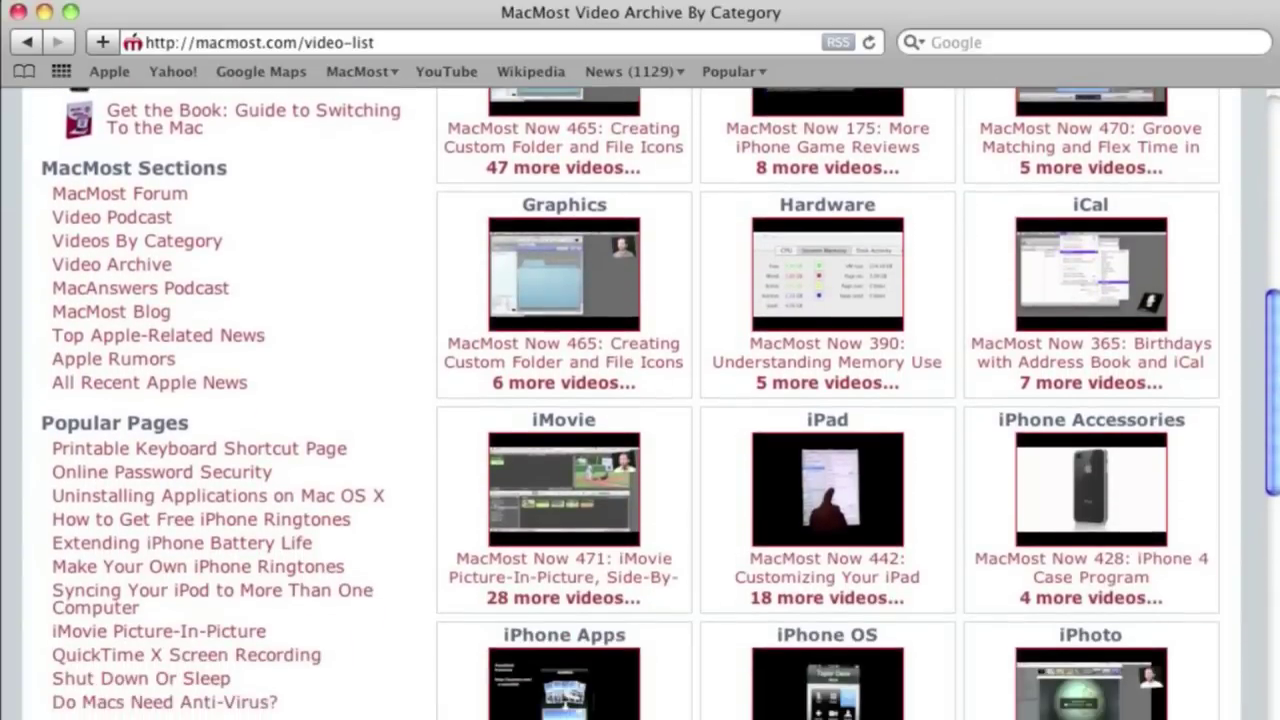